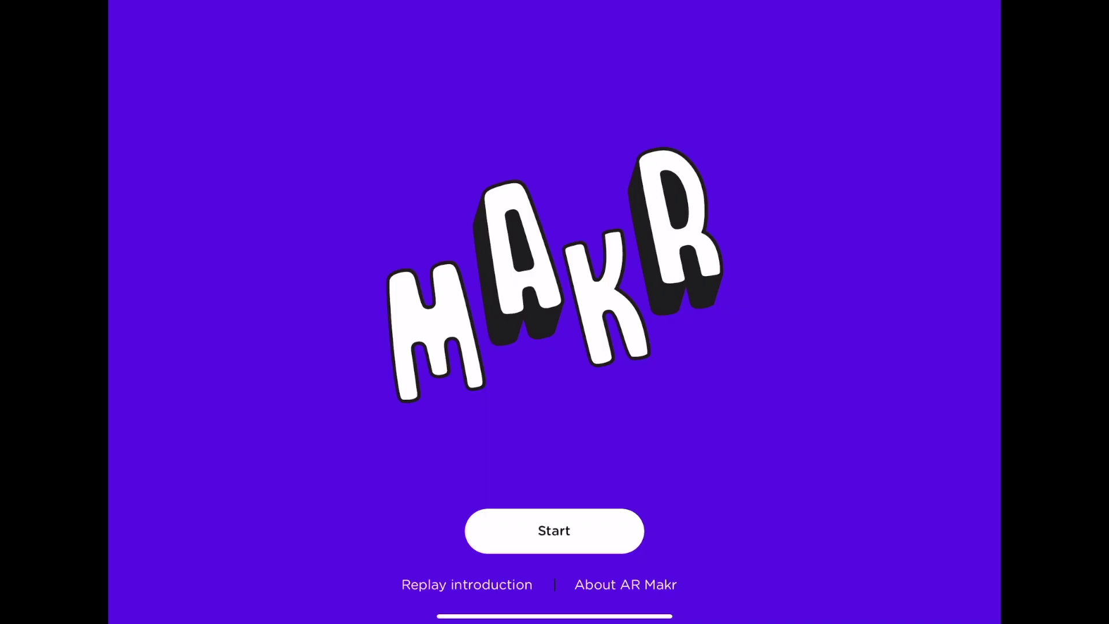
# Begin a custom AR Maker scene using the Create Your Own Scene option.
pyautogui.click(554, 531)
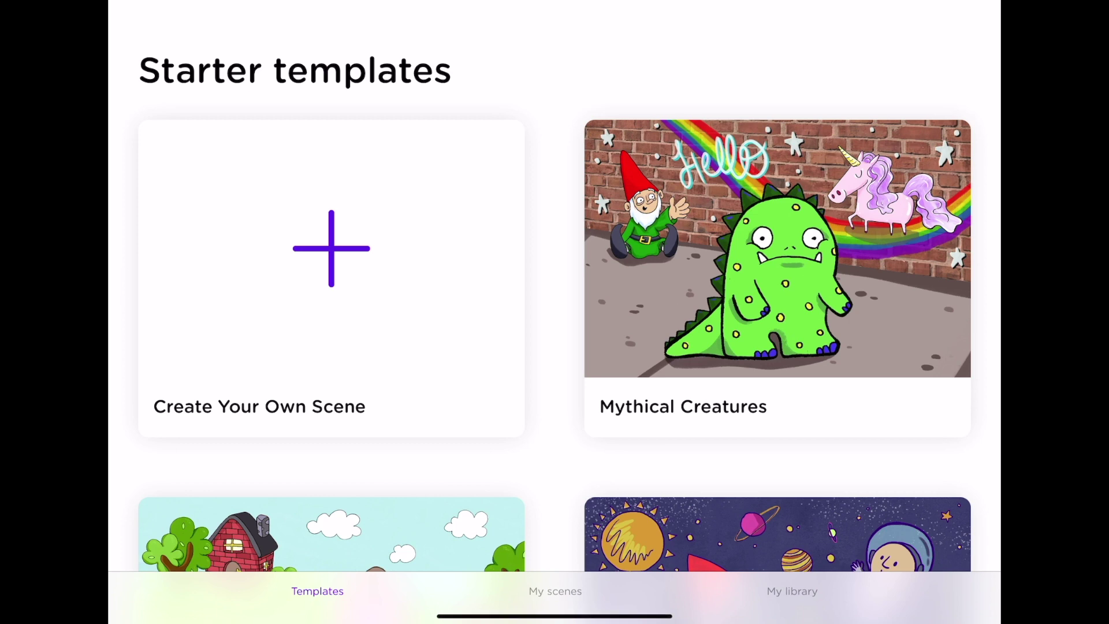
pyautogui.click(331, 278)
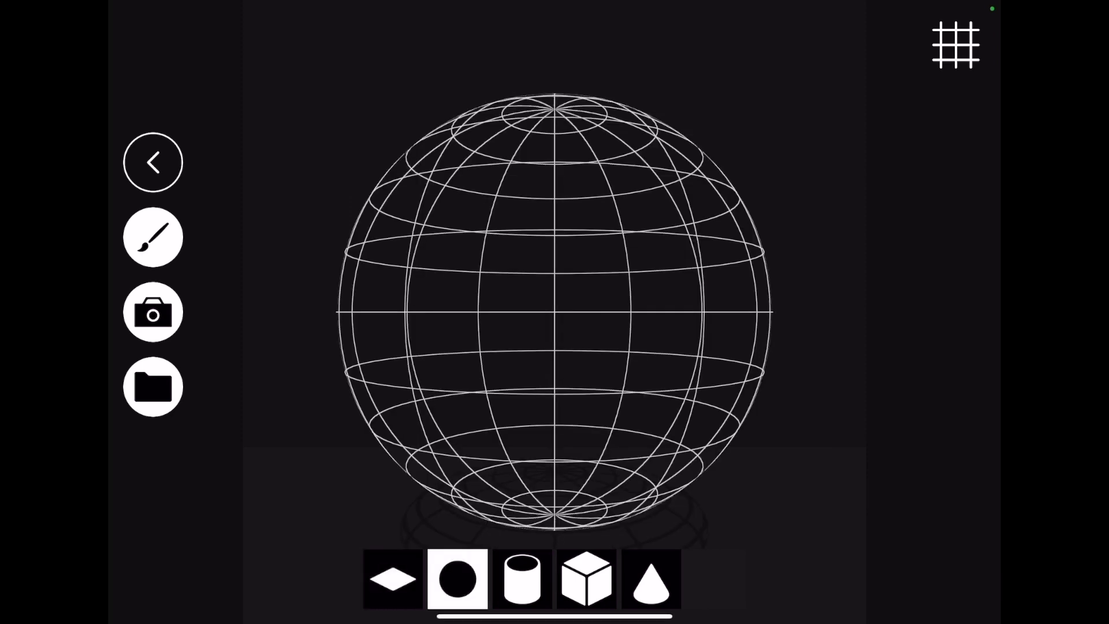
# Paint the entire sphere solid white with the greyscale white swatch.
pyautogui.click(153, 236)
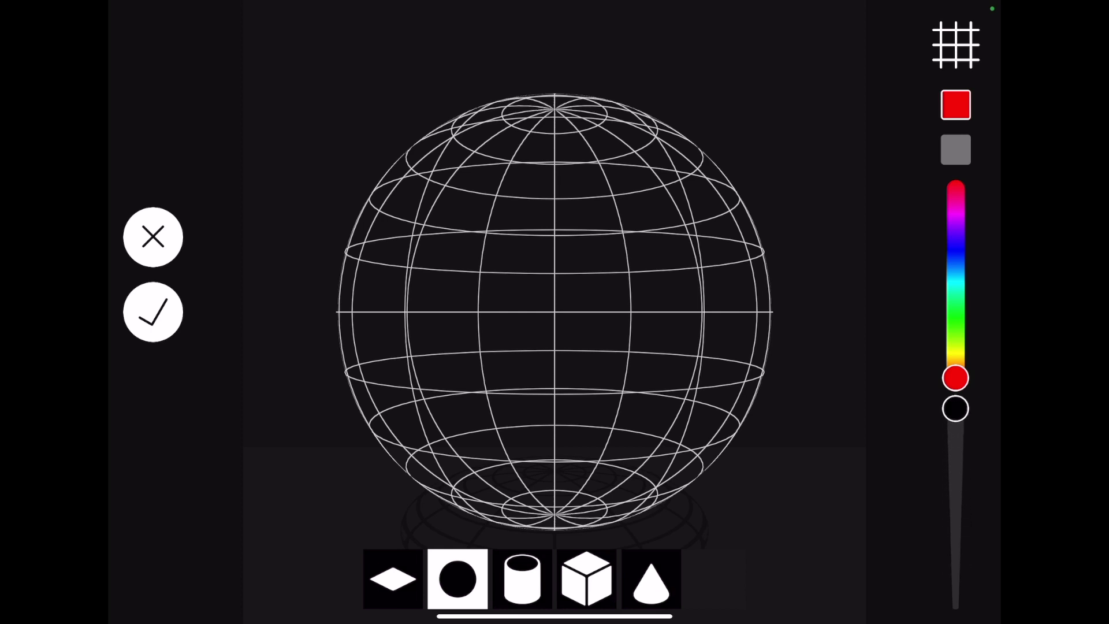
pyautogui.click(955, 150)
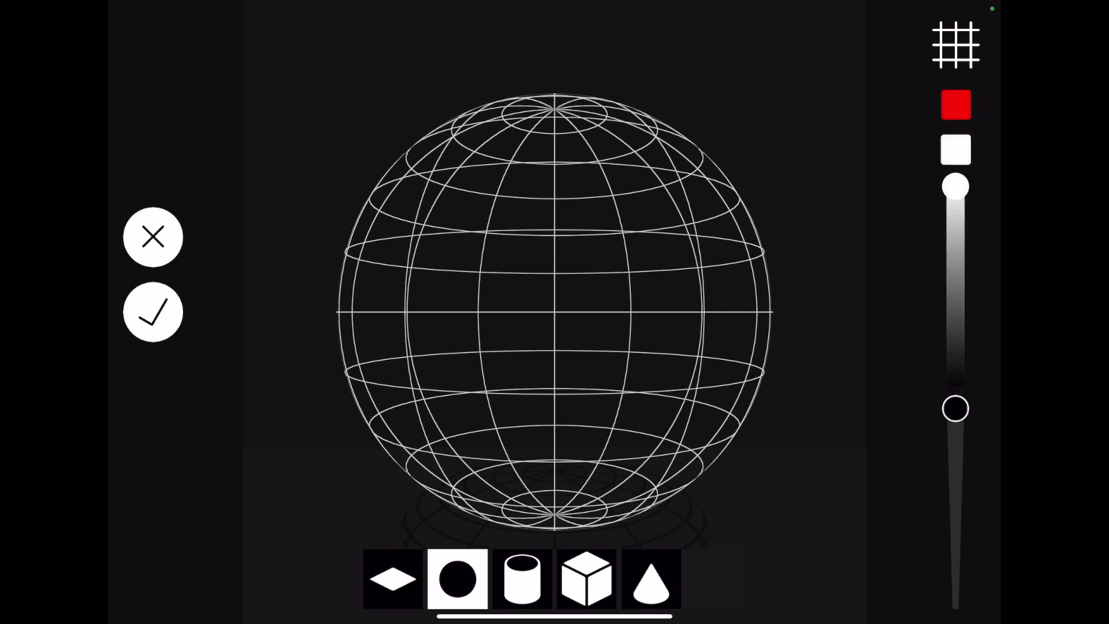
pyautogui.moveTo(415, 196)
pyautogui.mouseDown()
pyautogui.moveTo(646, 144)
pyautogui.moveTo(727, 370)
pyautogui.mouseUp()
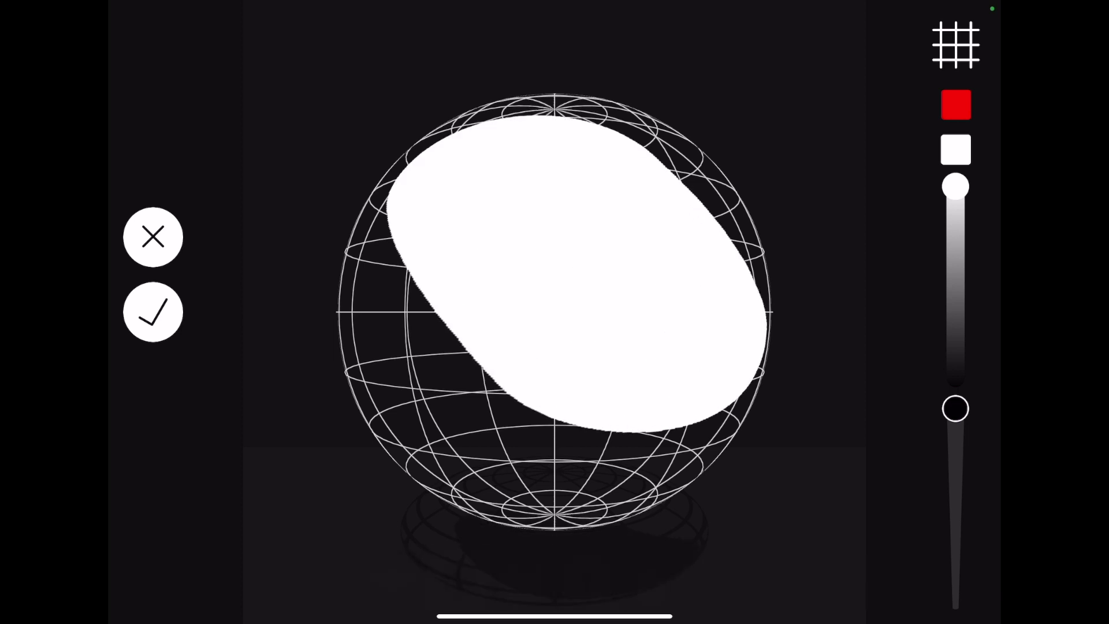
pyautogui.moveTo(509, 127); pyautogui.dragTo(693, 156)
pyautogui.moveTo(756, 259); pyautogui.dragTo(624, 445)
pyautogui.moveTo(721, 438)
pyautogui.mouseDown()
pyautogui.moveTo(456, 508)
pyautogui.moveTo(346, 335)
pyautogui.moveTo(416, 116)
pyautogui.mouseUp()
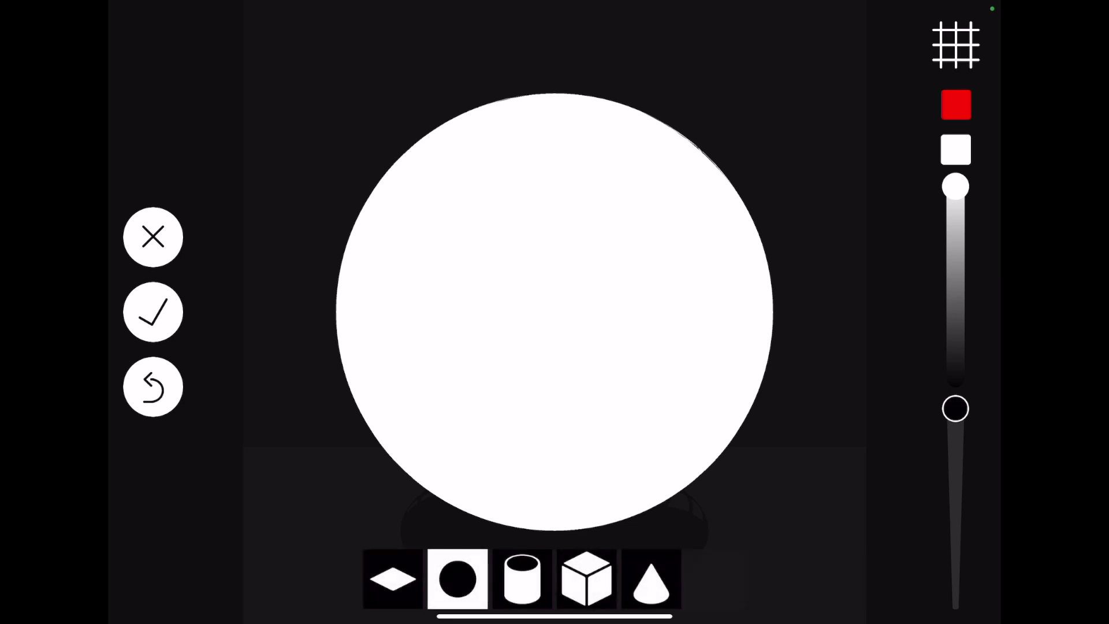
pyautogui.click(955, 104)
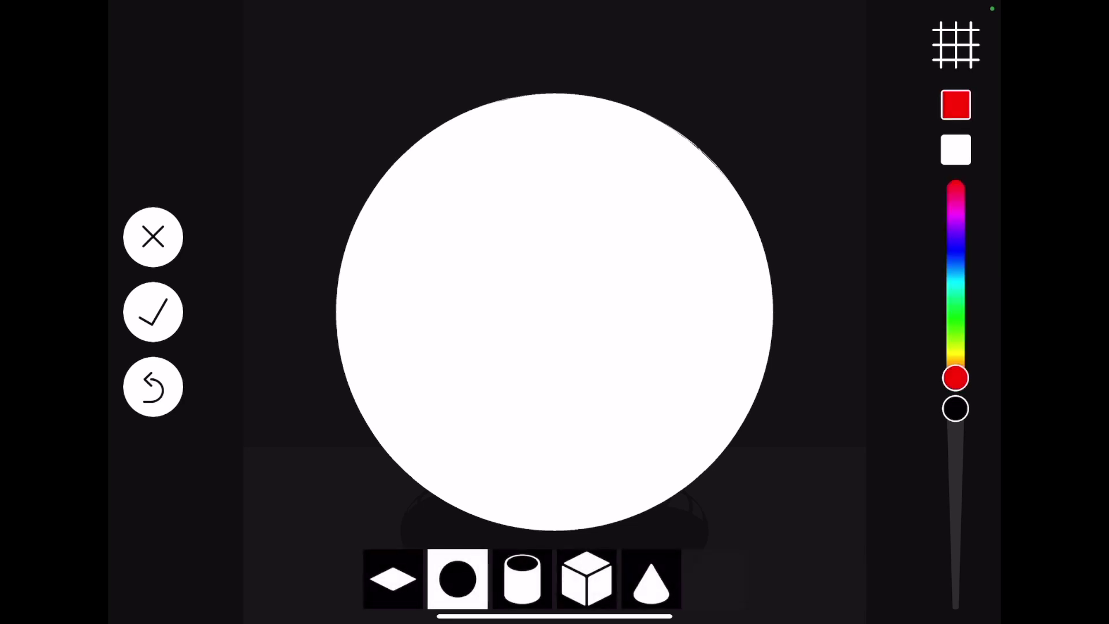
# Paint two black coal eyes with a resized brush, then choose orange paint.
pyautogui.click(955, 104)
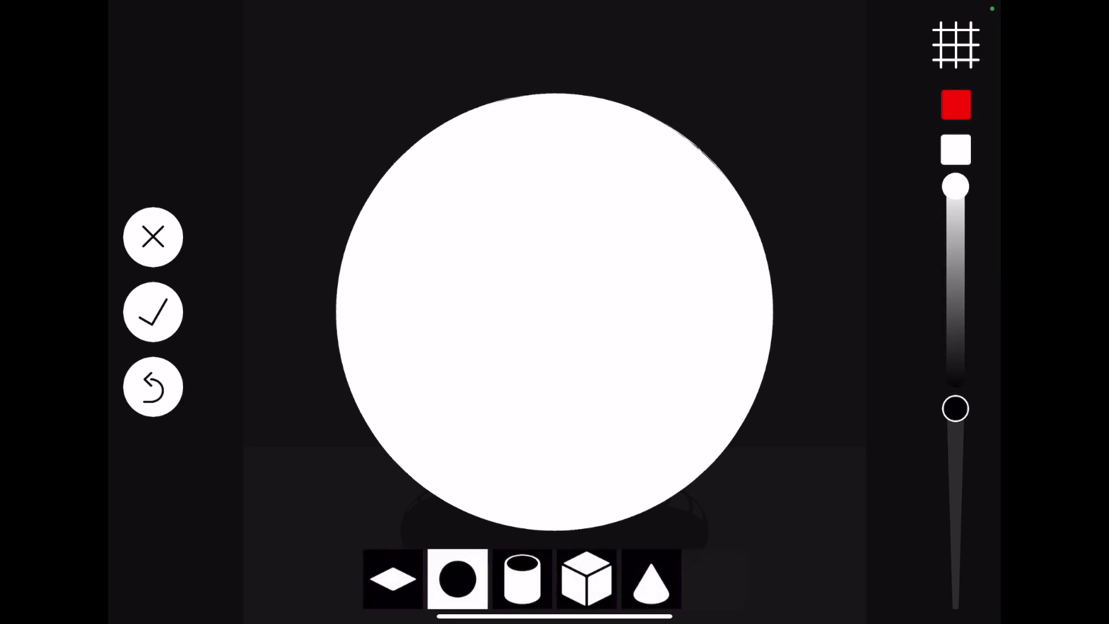
pyautogui.moveTo(956, 408); pyautogui.dragTo(955, 465)
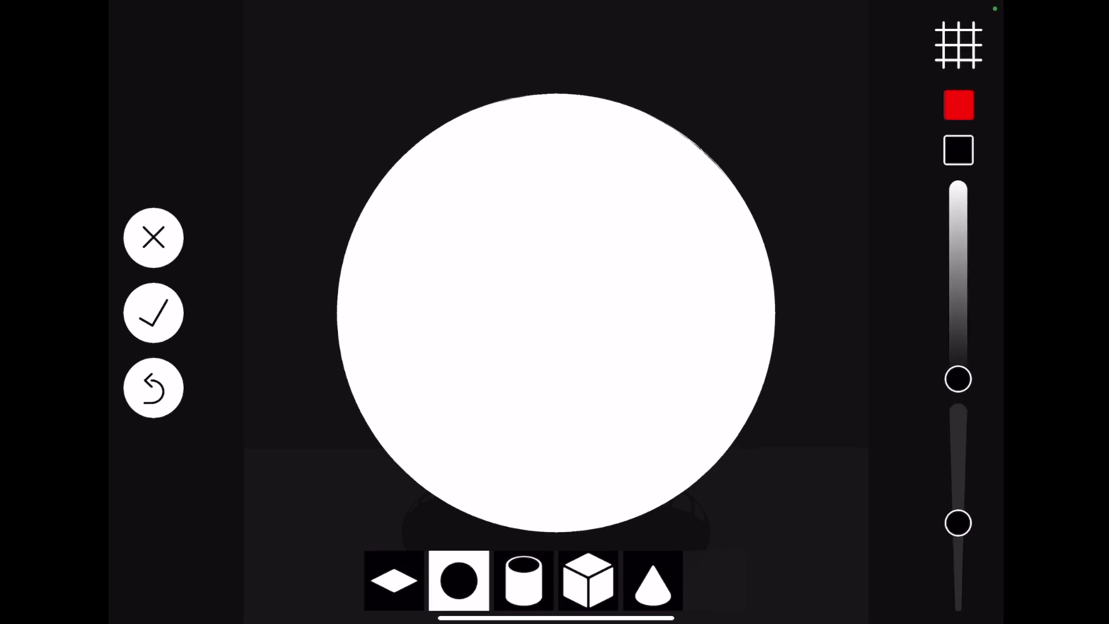
pyautogui.click(488, 274)
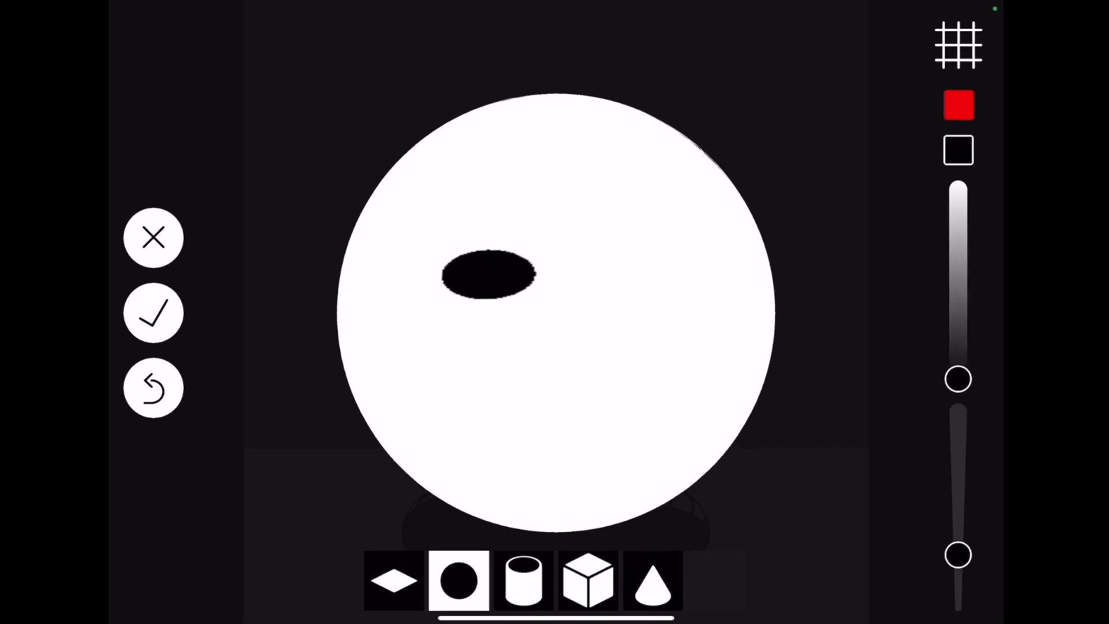
pyautogui.click(630, 267)
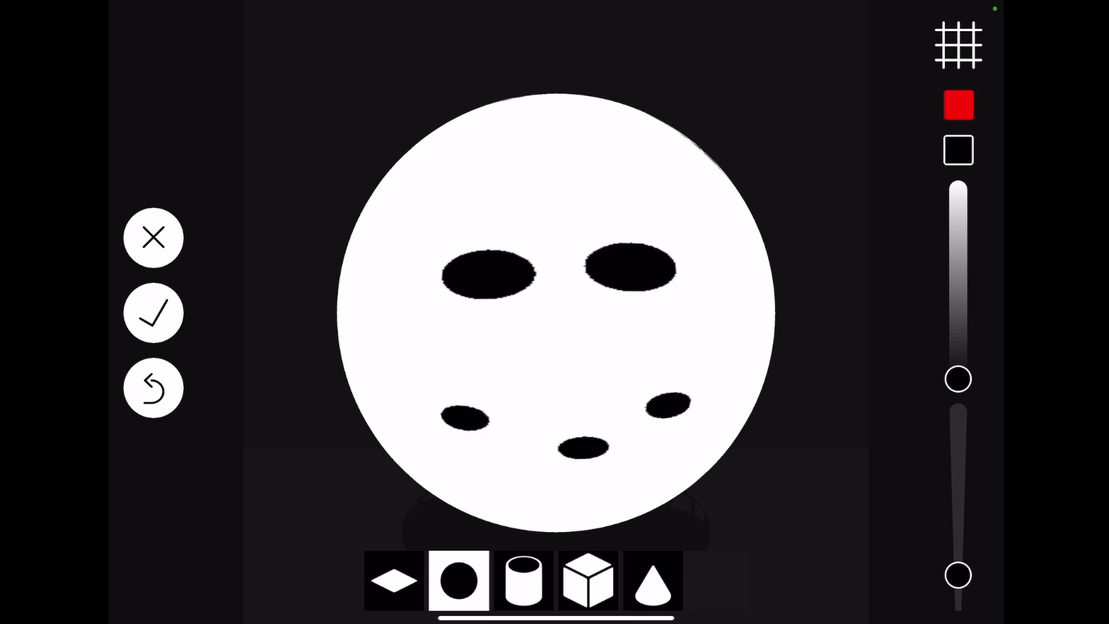
pyautogui.click(958, 105)
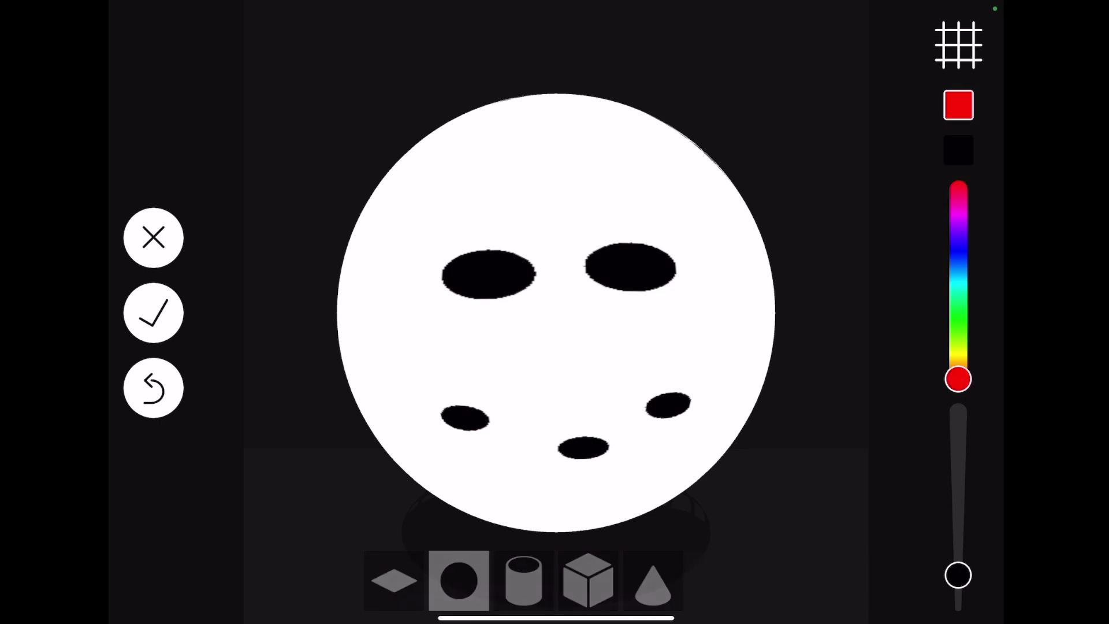
pyautogui.moveTo(958, 379); pyautogui.dragTo(958, 270)
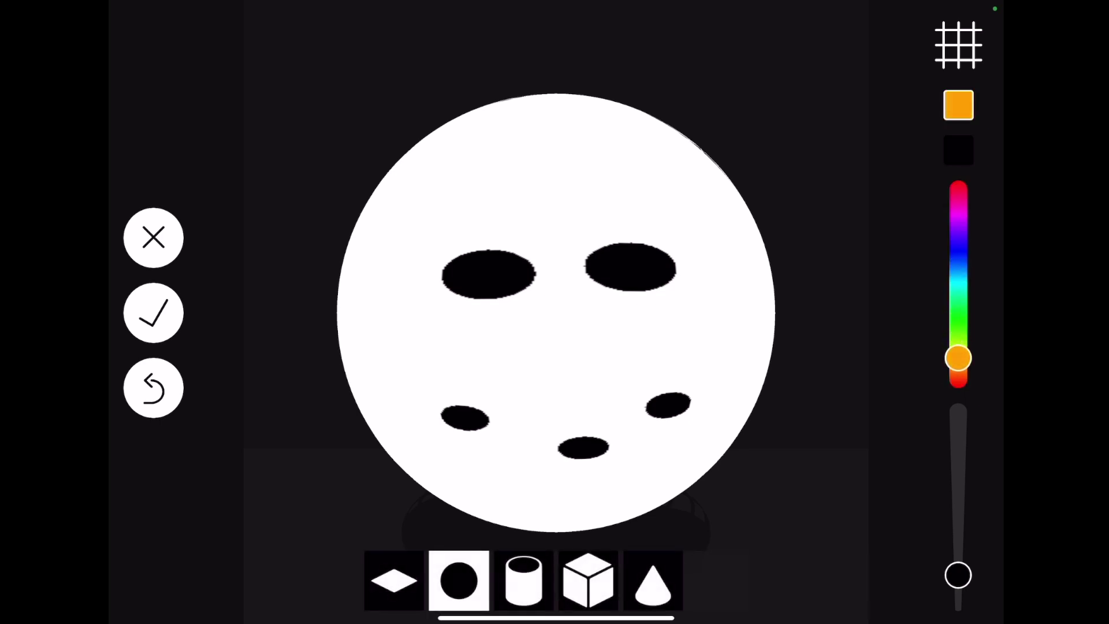
# Centre the face and paint an orange carrot nose below the eyes.
pyautogui.moveTo(555, 347)
pyautogui.mouseDown()
pyautogui.moveTo(554, 289)
pyautogui.moveTo(594, 381)
pyautogui.mouseUp()
pyautogui.moveTo(554, 323); pyautogui.dragTo(497, 260)
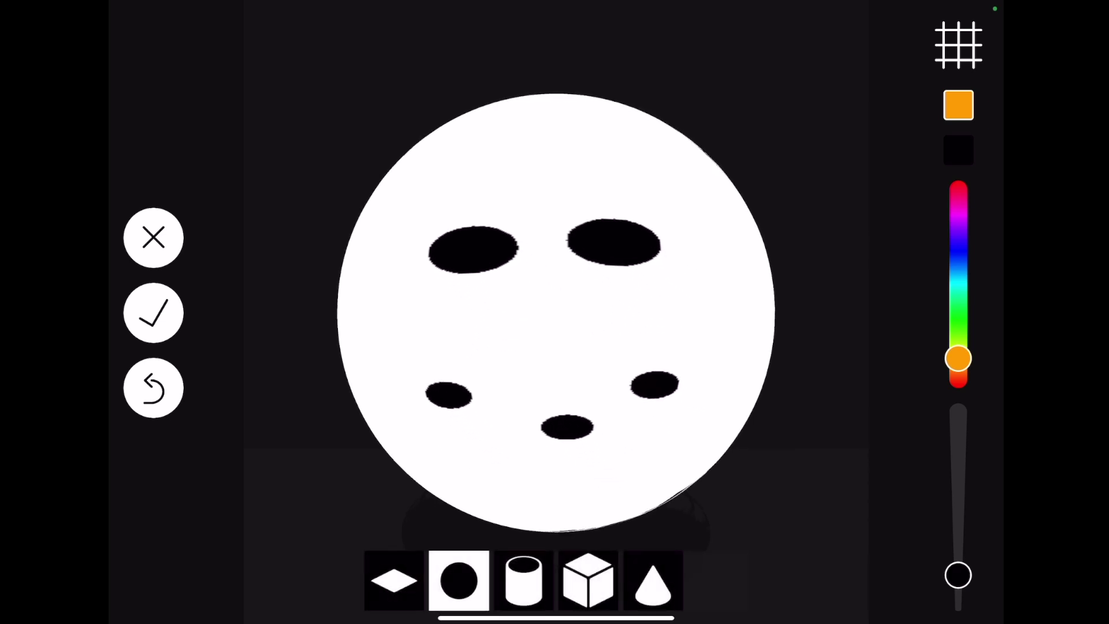
pyautogui.moveTo(539, 306)
pyautogui.mouseDown()
pyautogui.moveTo(586, 329)
pyautogui.moveTo(575, 354)
pyautogui.mouseUp()
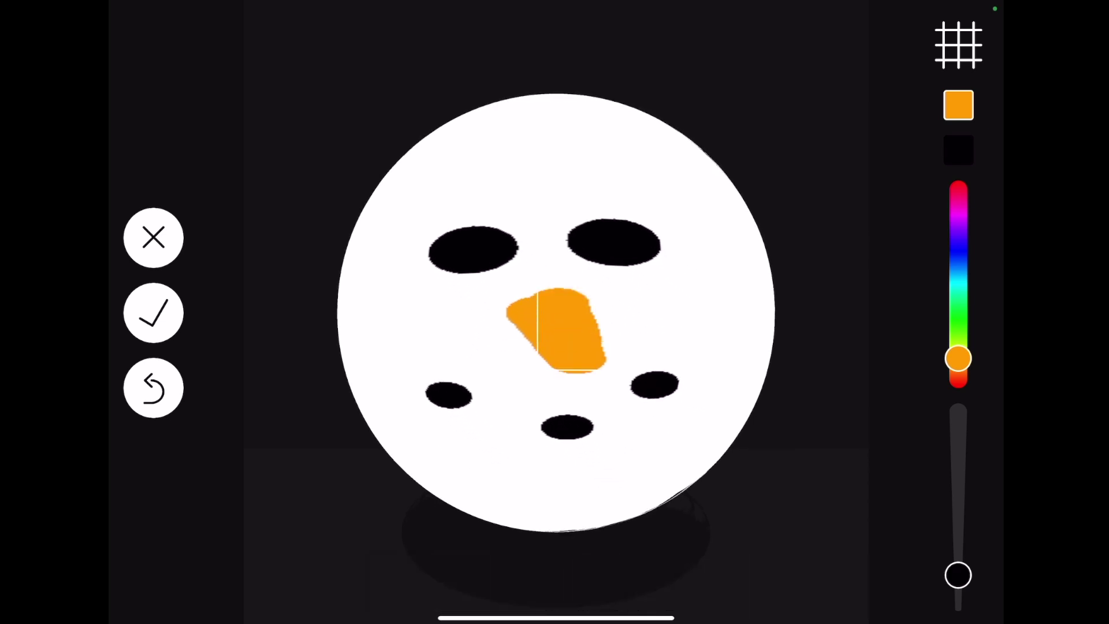
pyautogui.moveTo(589, 292); pyautogui.dragTo(508, 312)
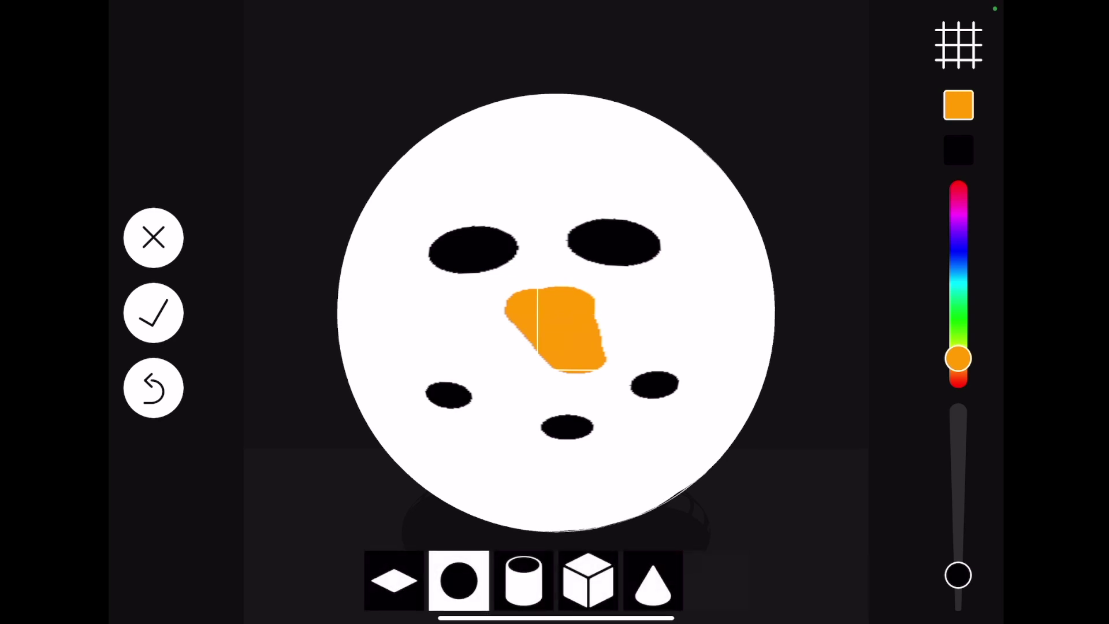
pyautogui.moveTo(635, 311)
pyautogui.mouseDown()
pyautogui.moveTo(404, 312)
pyautogui.moveTo(555, 312)
pyautogui.mouseUp()
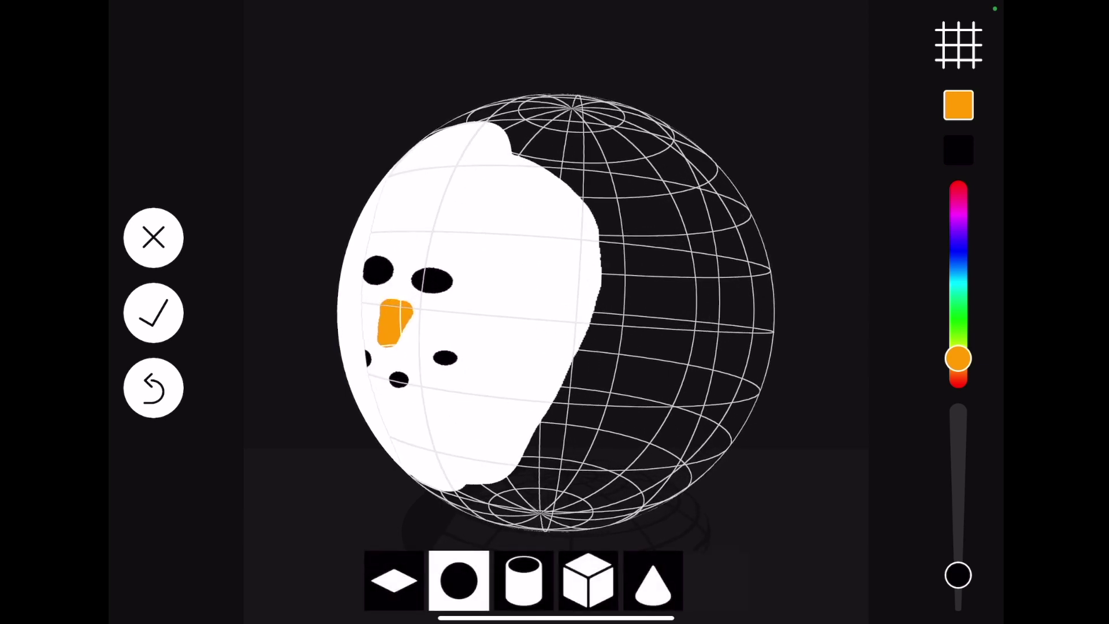
pyautogui.click(958, 151)
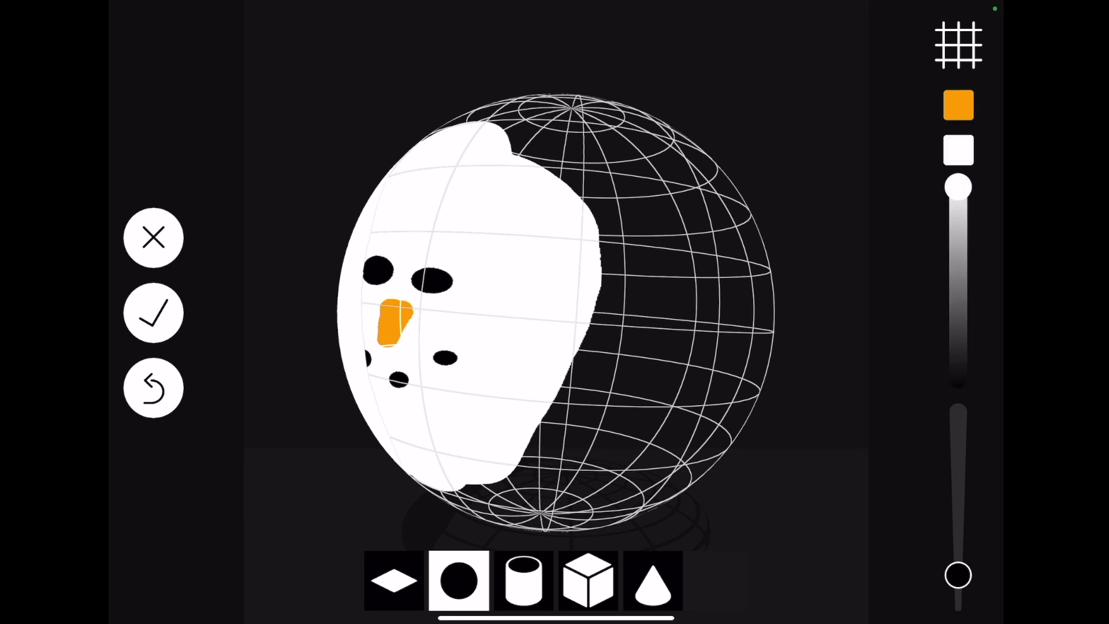
# Cover the rest of the head white around the face, then save it to the library.
pyautogui.moveTo(485, 110); pyautogui.dragTo(696, 306)
pyautogui.moveTo(958, 575); pyautogui.dragTo(958, 445)
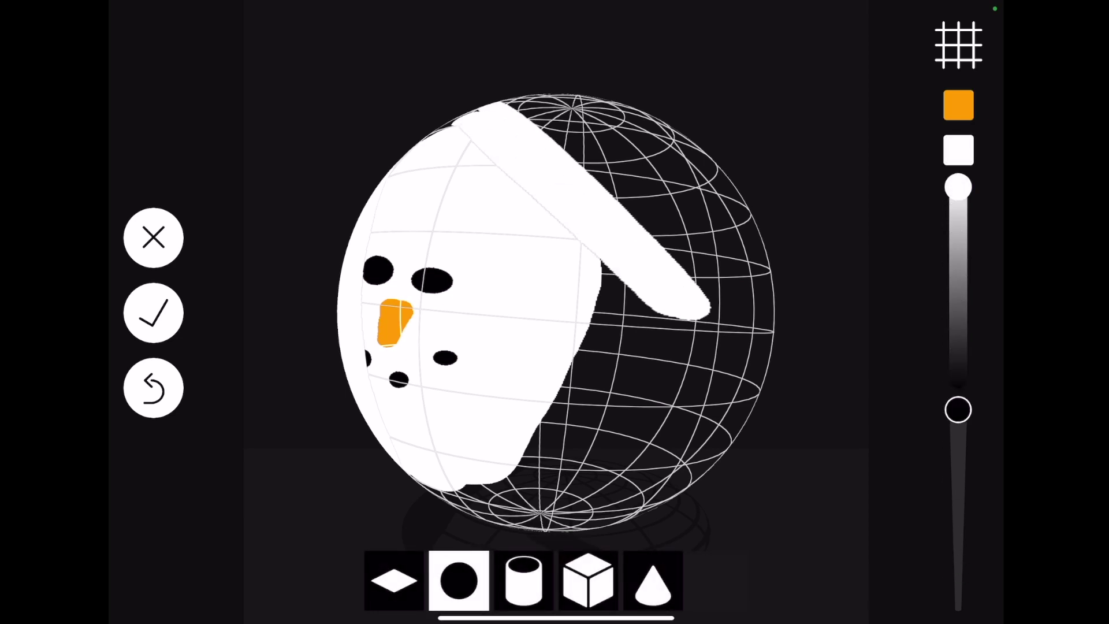
pyautogui.moveTo(548, 116)
pyautogui.mouseDown()
pyautogui.moveTo(751, 346)
pyautogui.moveTo(664, 144)
pyautogui.mouseUp()
pyautogui.moveTo(751, 358); pyautogui.dragTo(520, 497)
pyautogui.moveTo(519, 433); pyautogui.dragTo(392, 191)
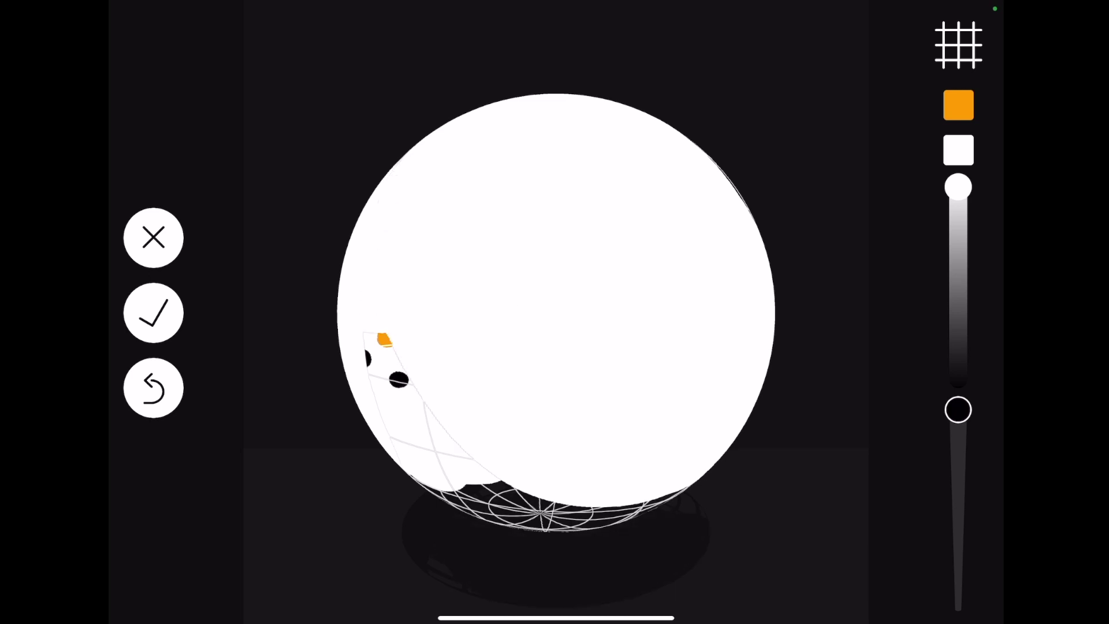
pyautogui.moveTo(376, 347); pyautogui.dragTo(682, 508)
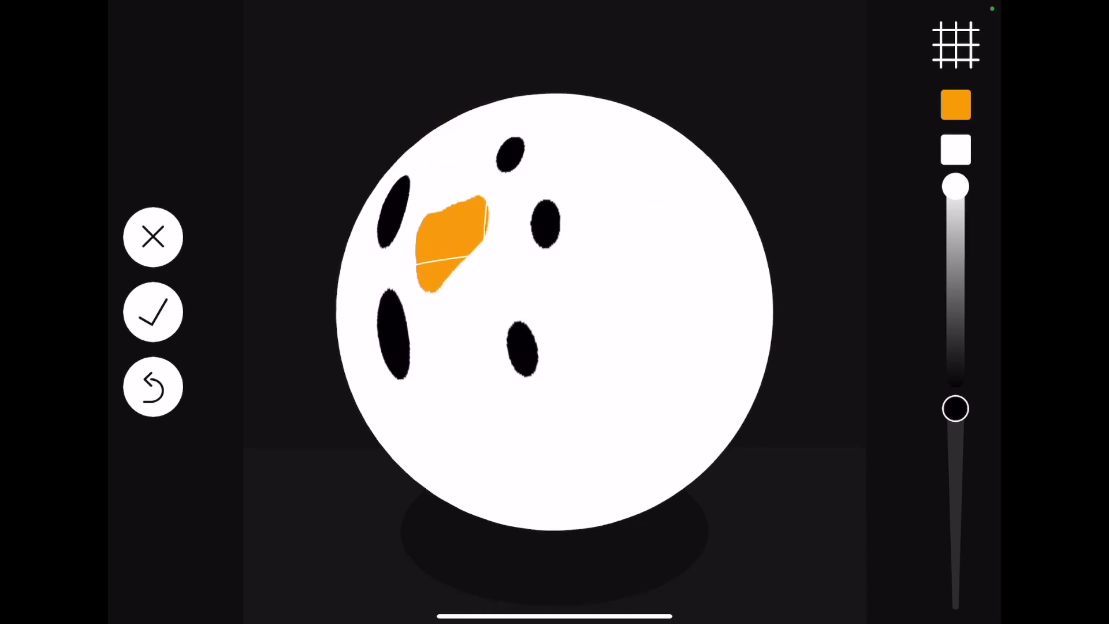
pyautogui.click(153, 311)
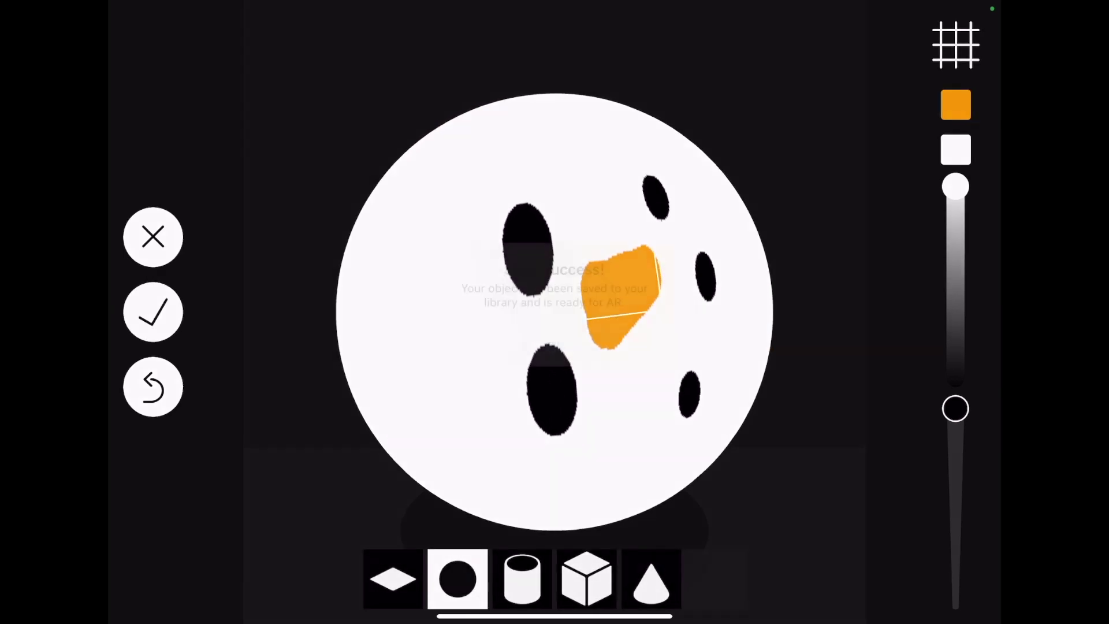
# Dismiss the save confirmation and start a new sphere-based object.
pyautogui.click(554, 339)
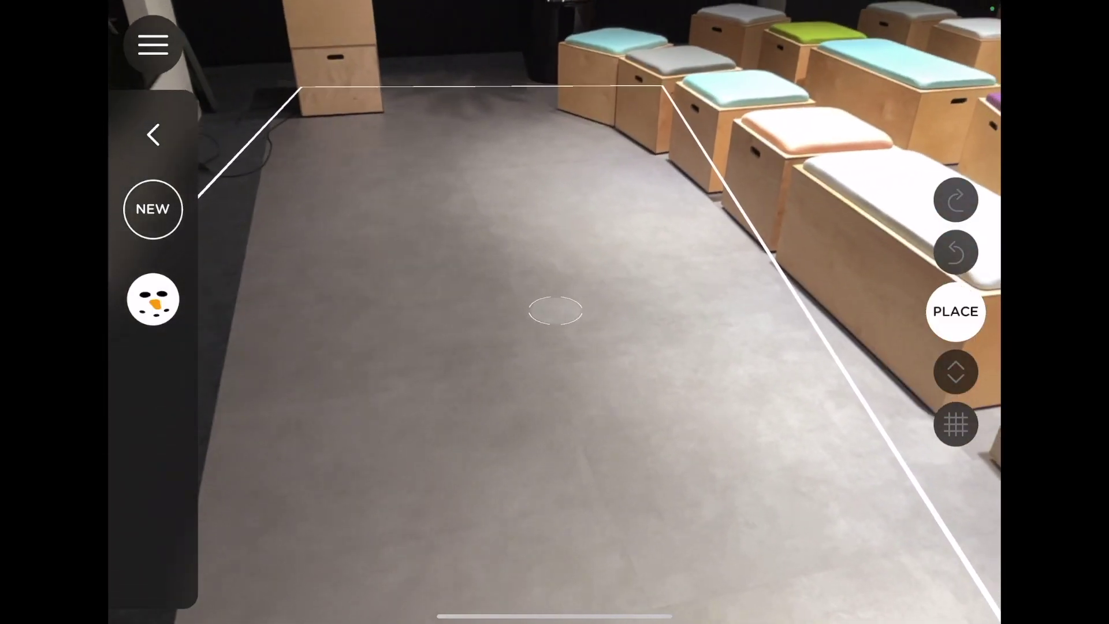
pyautogui.click(956, 425)
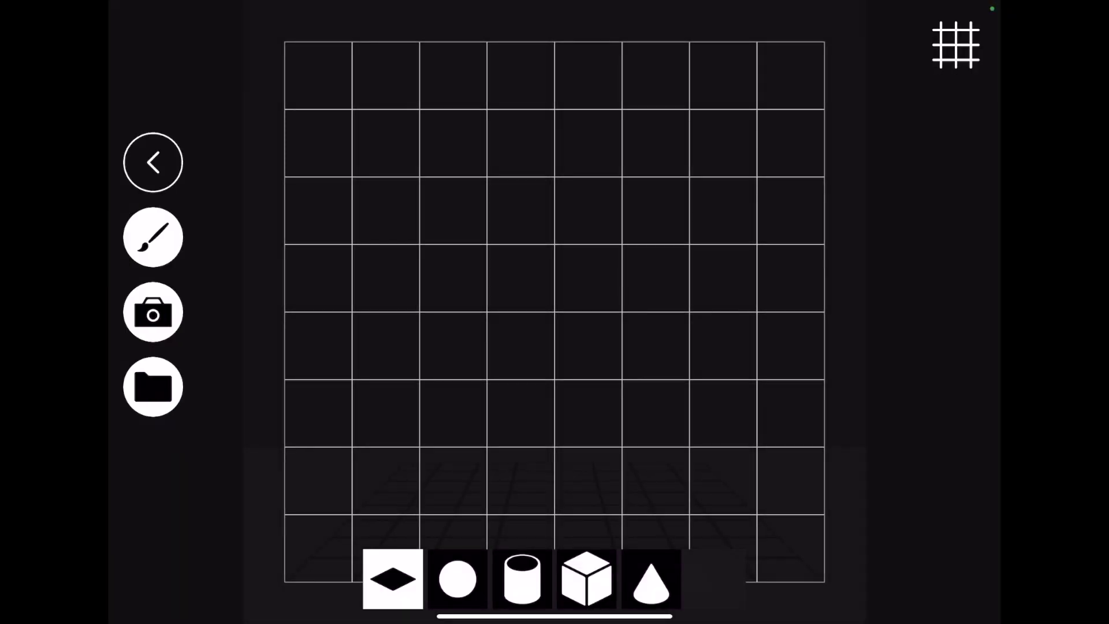
pyautogui.click(457, 579)
# Paint the new sphere completely white.
pyautogui.click(153, 237)
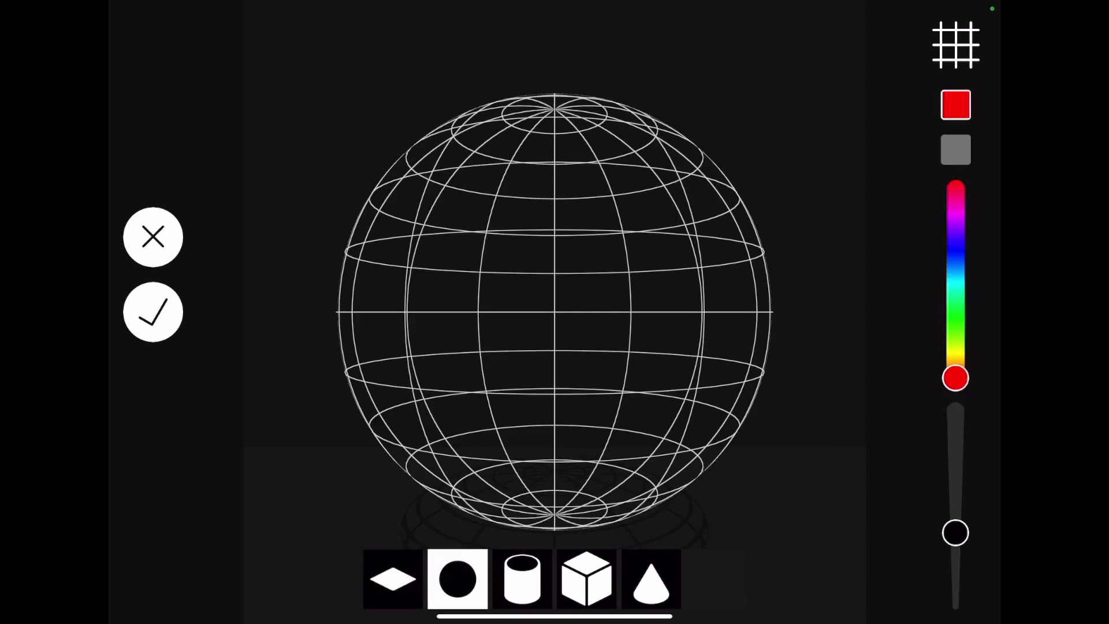
pyautogui.click(956, 149)
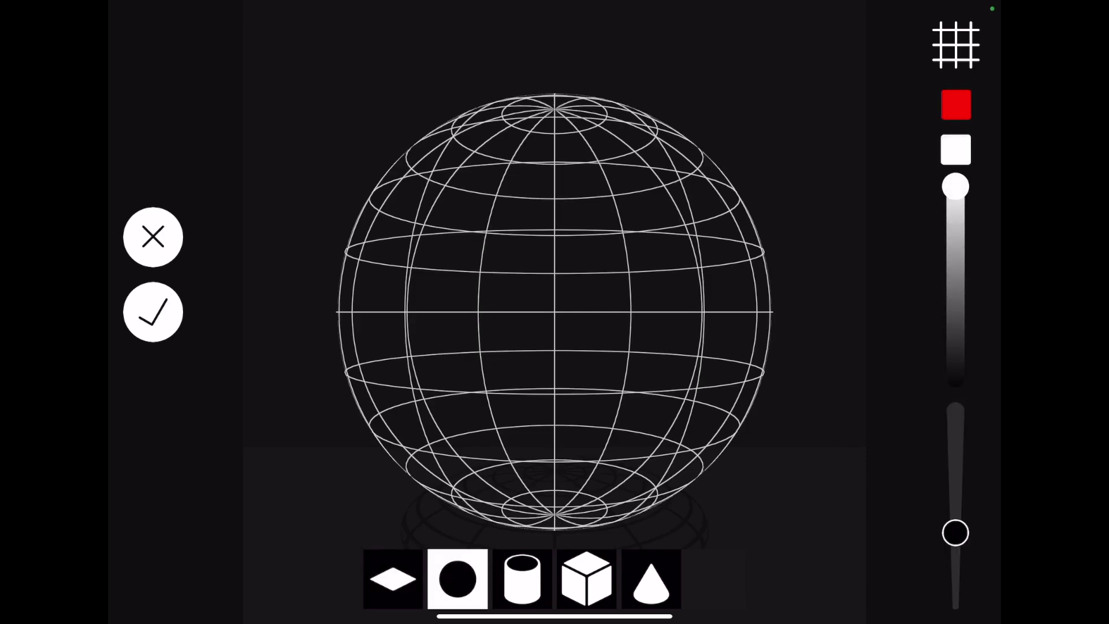
pyautogui.moveTo(473, 174)
pyautogui.mouseDown()
pyautogui.moveTo(664, 243)
pyautogui.moveTo(664, 375)
pyautogui.mouseUp()
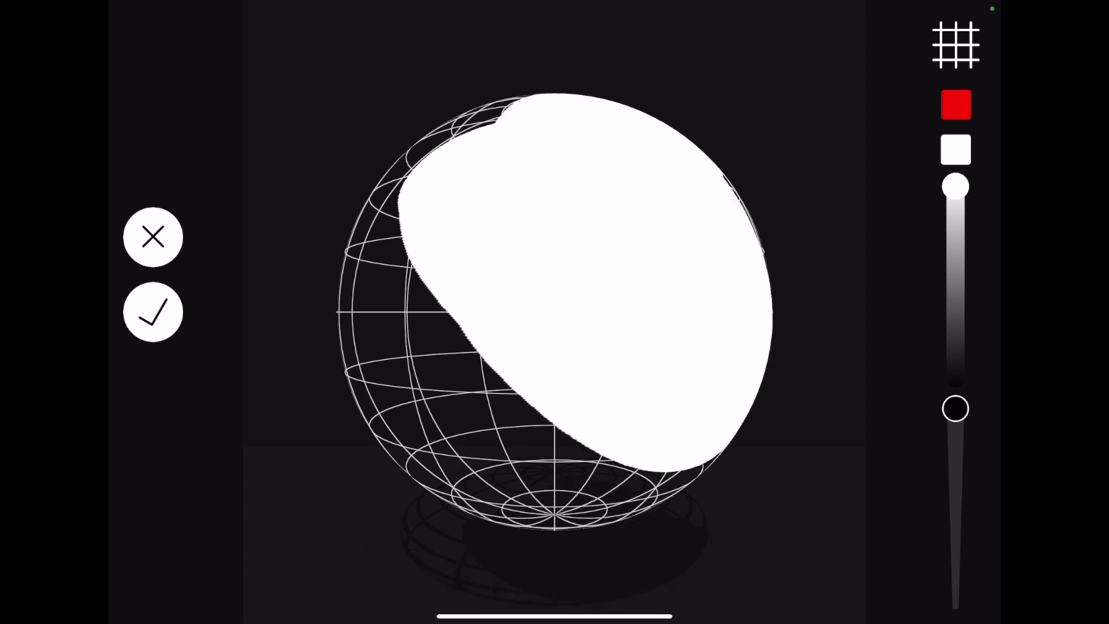
pyautogui.moveTo(664, 479)
pyautogui.mouseDown()
pyautogui.moveTo(451, 497)
pyautogui.moveTo(404, 161)
pyautogui.mouseUp()
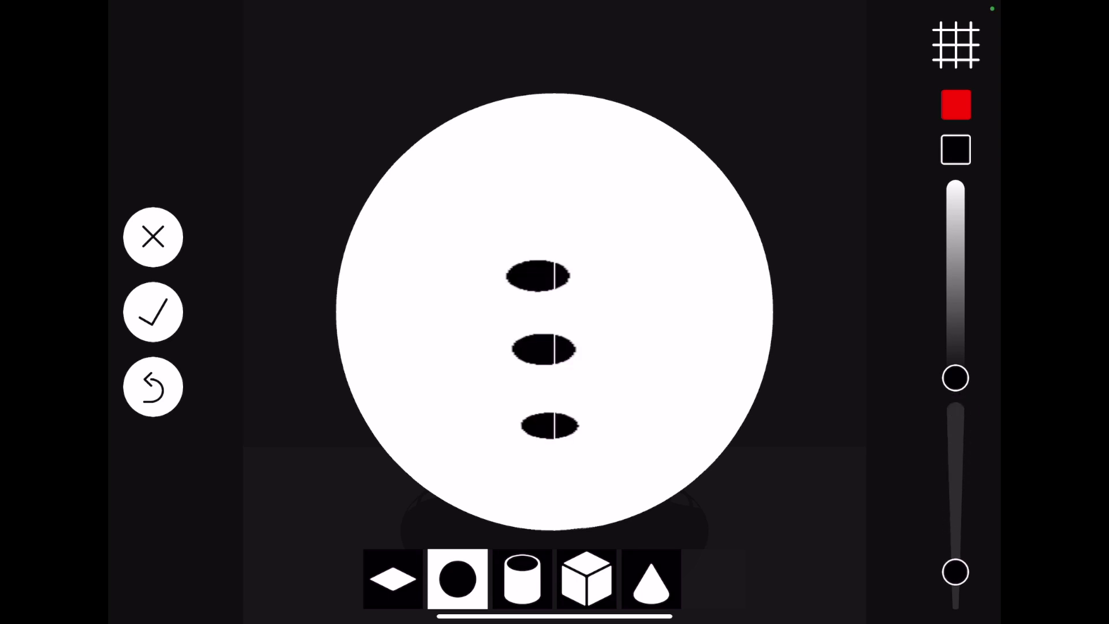
# Adjust the paint brightness and save the three-button body sphere to the library.
pyautogui.moveTo(955, 378); pyautogui.dragTo(955, 339)
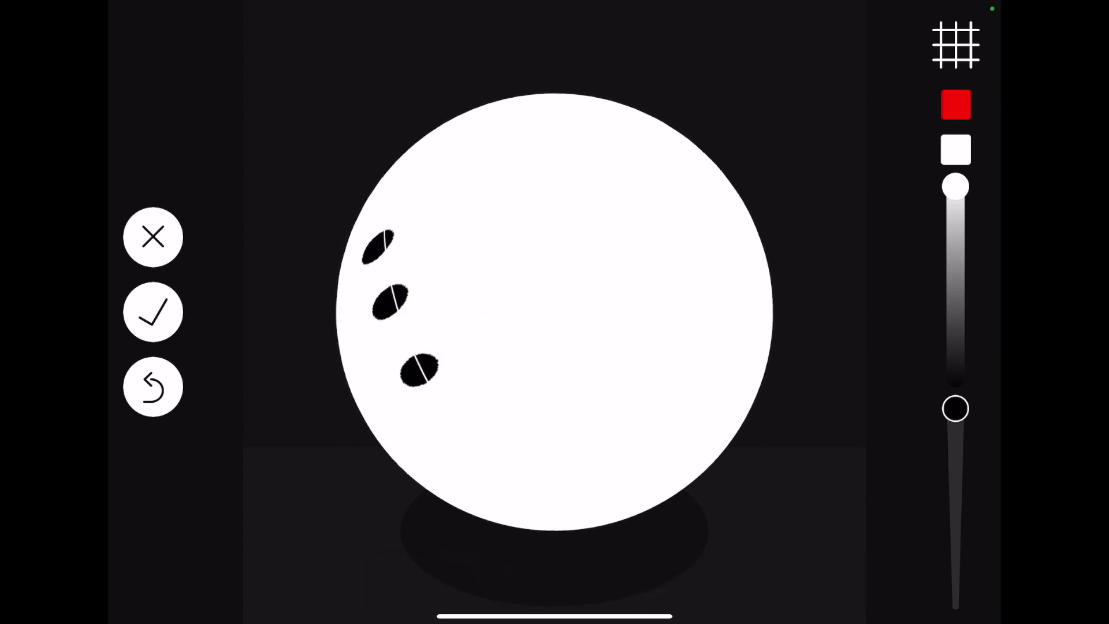
pyautogui.click(554, 347)
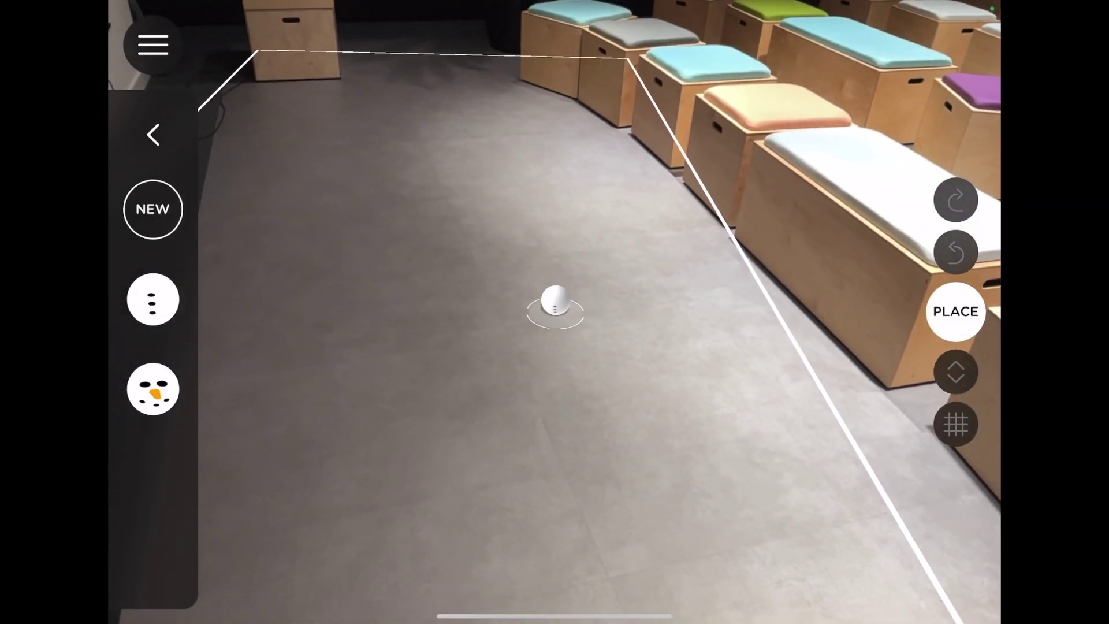
# Enlarge the body sphere to about 80 cm and set it on the room floor.
pyautogui.moveTo(552, 300); pyautogui.dragTo(563, 171)
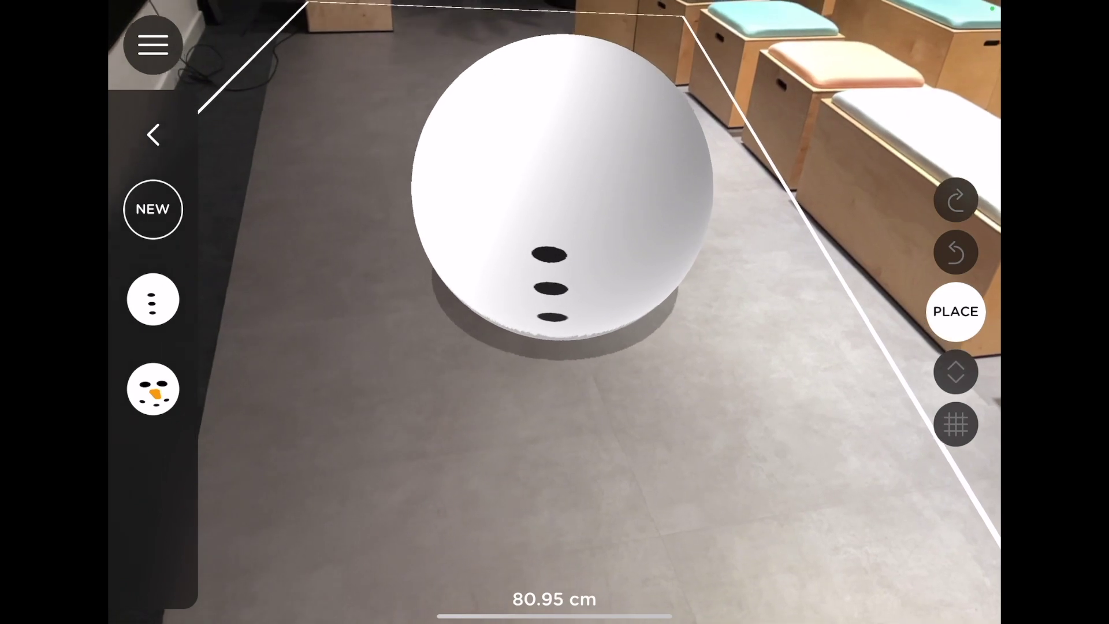
pyautogui.moveTo(563, 171); pyautogui.dragTo(563, 171)
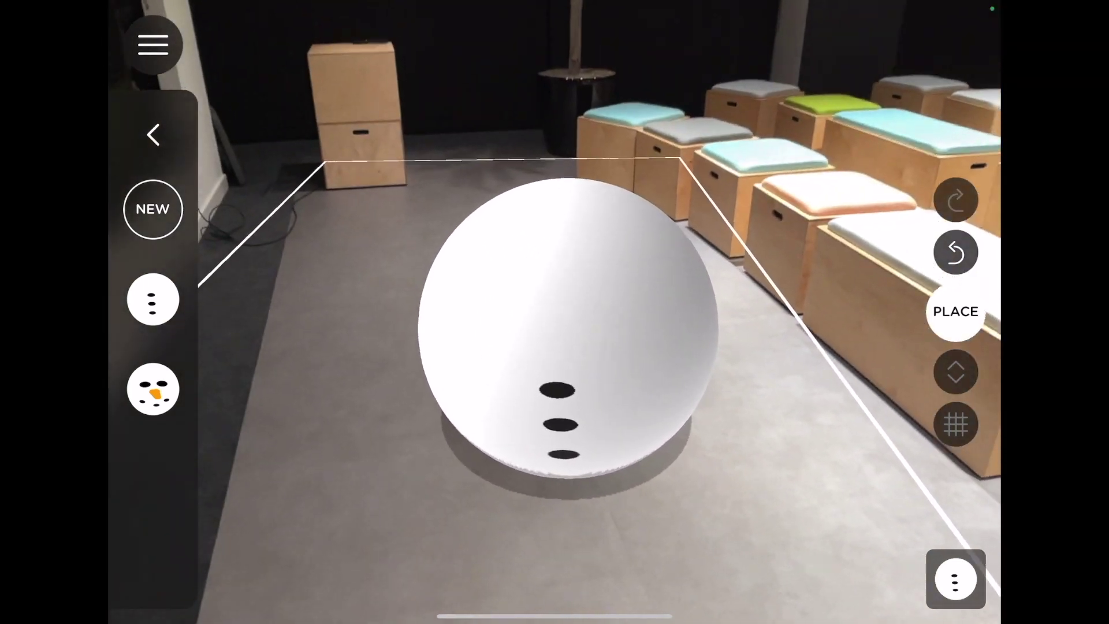
# Place the face-and-carrot head sphere on top of the body.
pyautogui.click(955, 311)
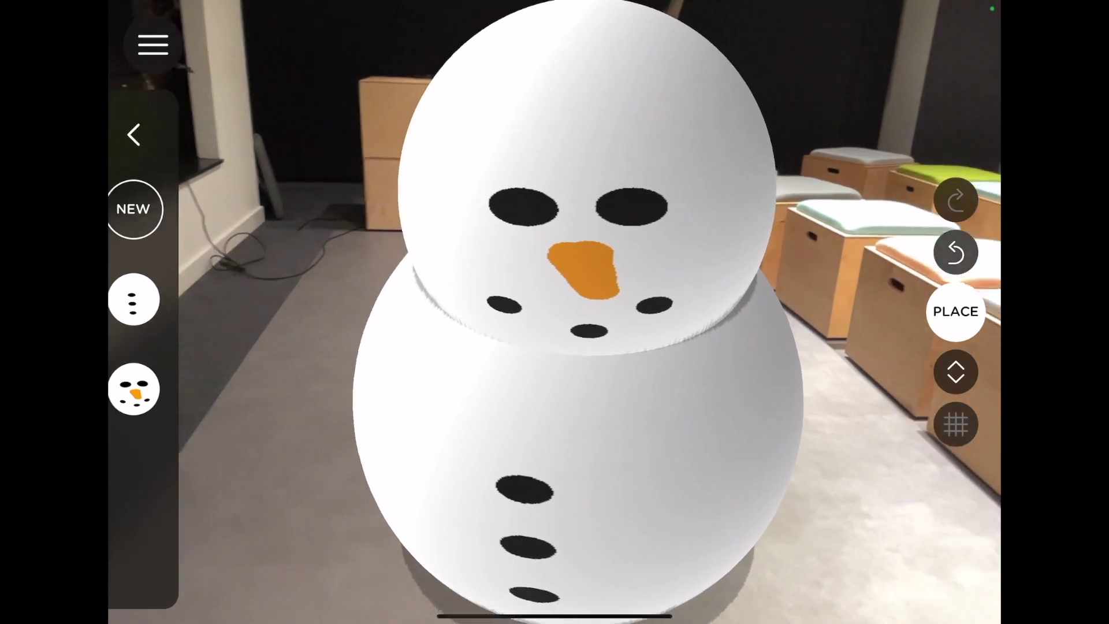
# Exit editing so the two-ball snowman stays fixed on the floor.
pyautogui.click(955, 311)
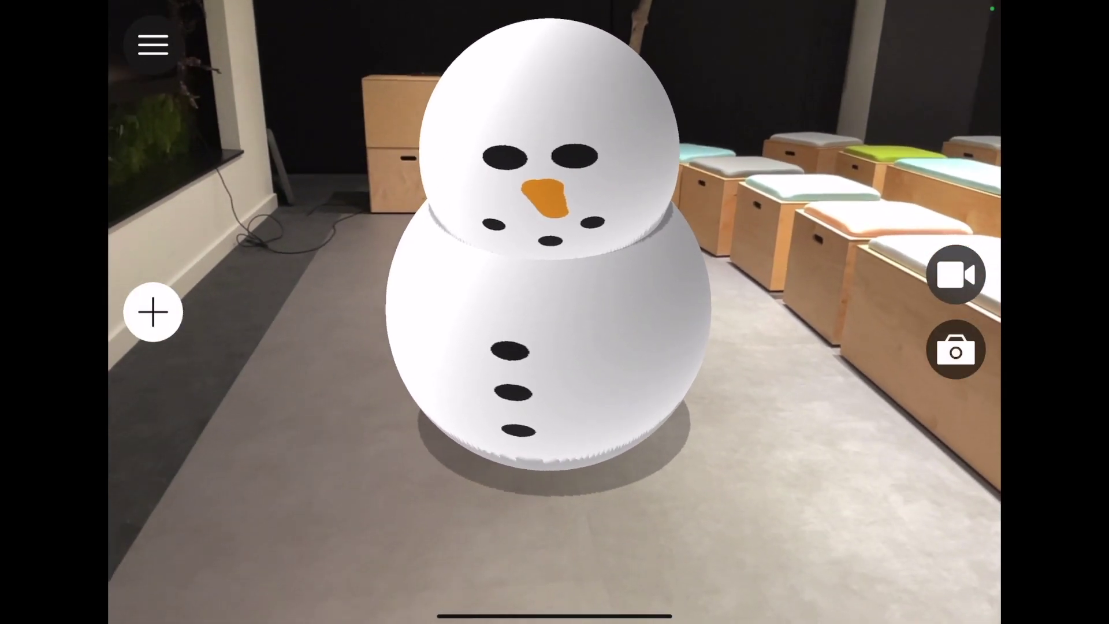